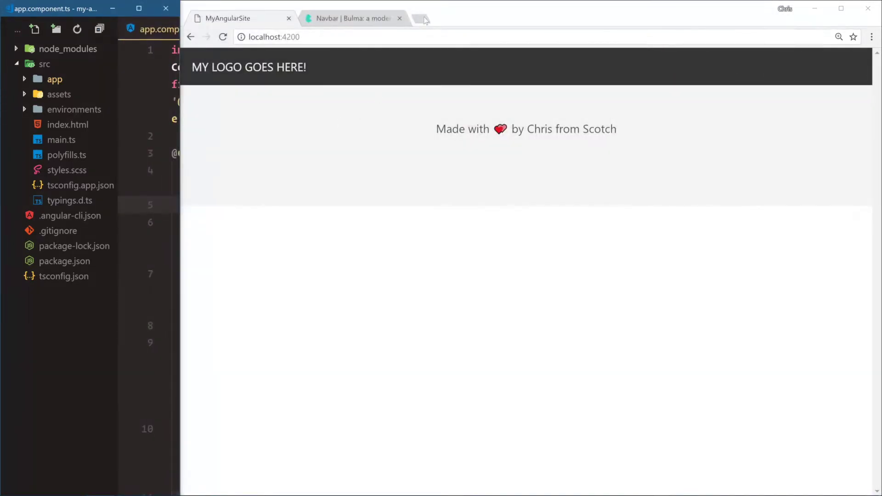
Save the angular.io navbar logo image to the Desktop as angular-logo.png
{"action": "left_click", "coordinate": [420, 19]}
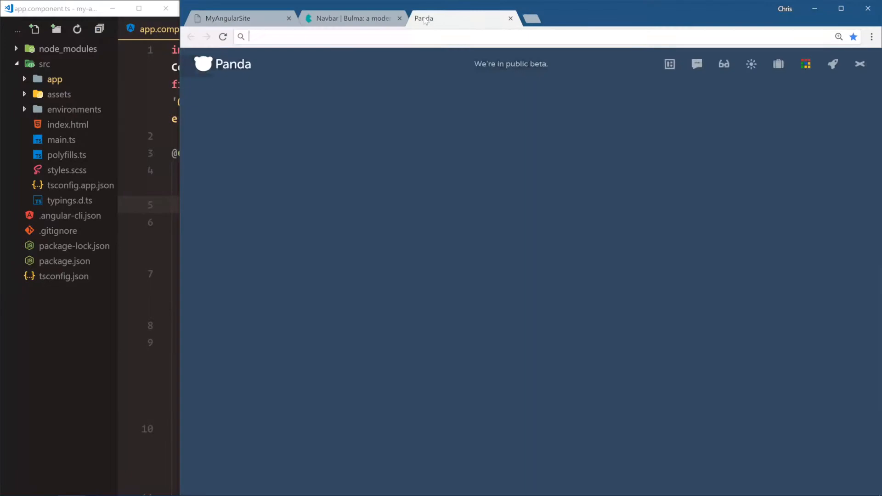
{"action": "type", "text": "angular.io"}
{"action": "key", "text": "Return"}
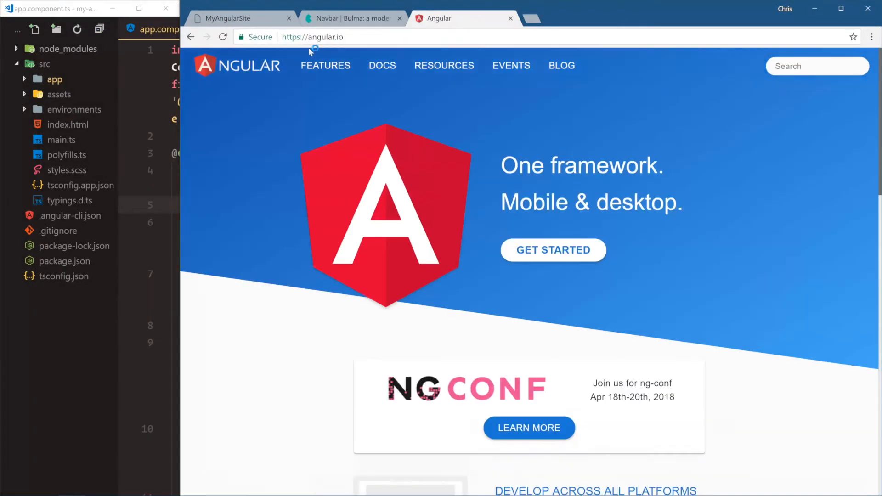
{"action": "right_click", "coordinate": [209, 68]}
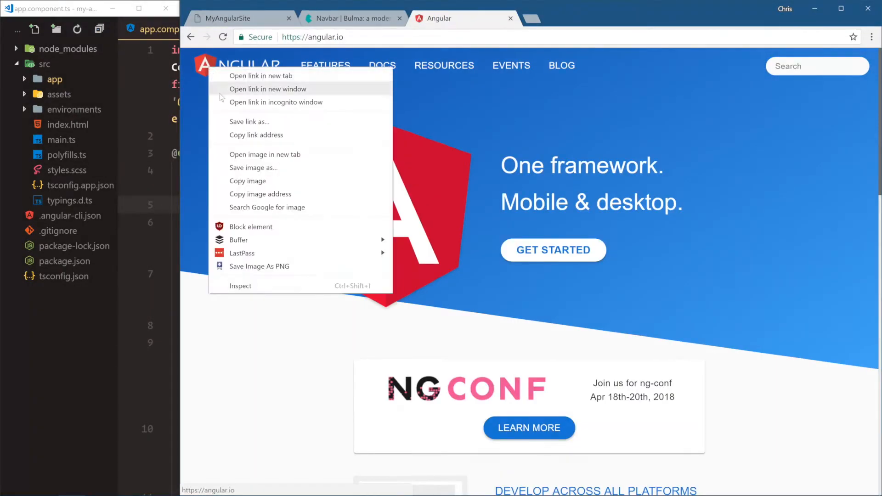
{"action": "left_click", "coordinate": [251, 168]}
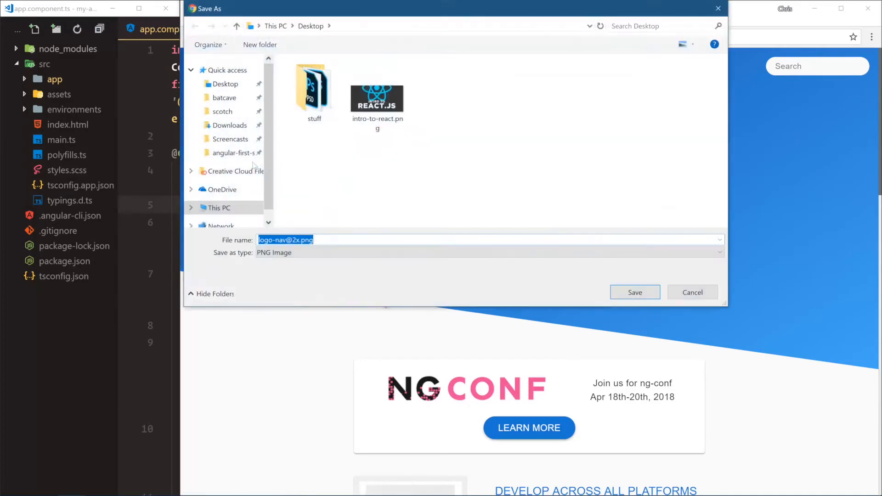
{"action": "type", "text": "angular-logo"}
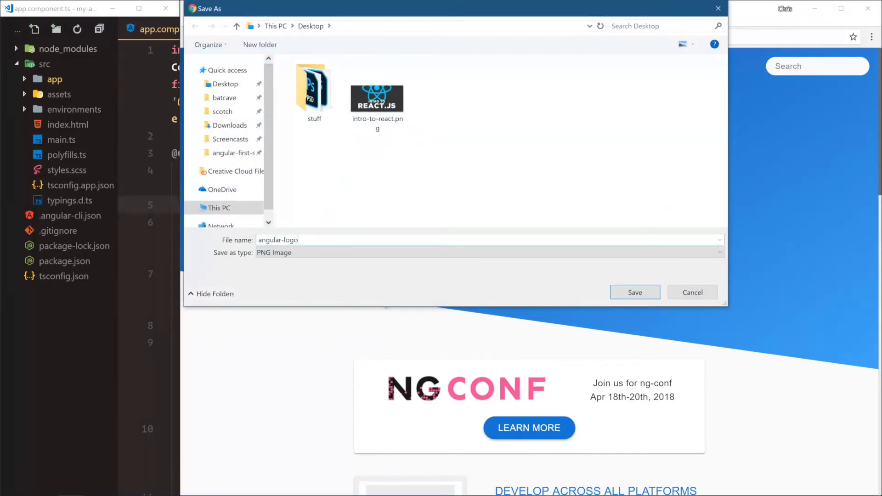
{"action": "key", "text": "Return"}
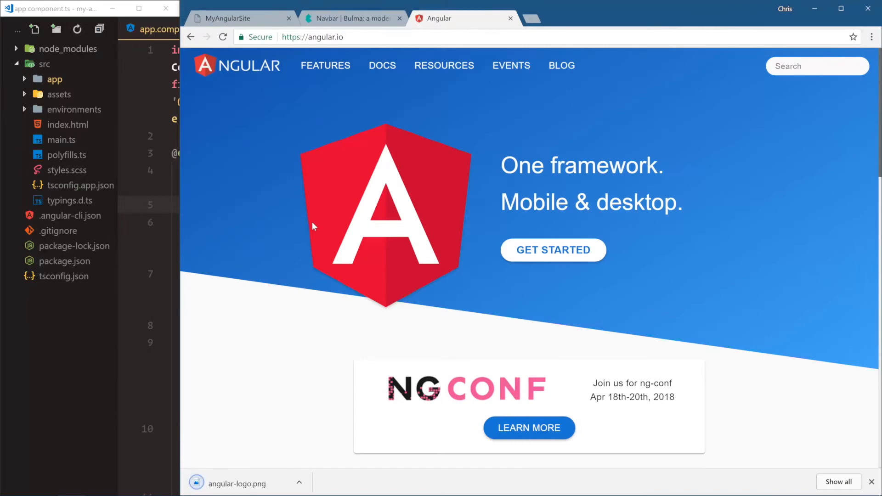
Copy angular-logo.png from the Desktop and browse into my-angular-site's src/assets folder
{"action": "key", "text": "alt+Tab"}
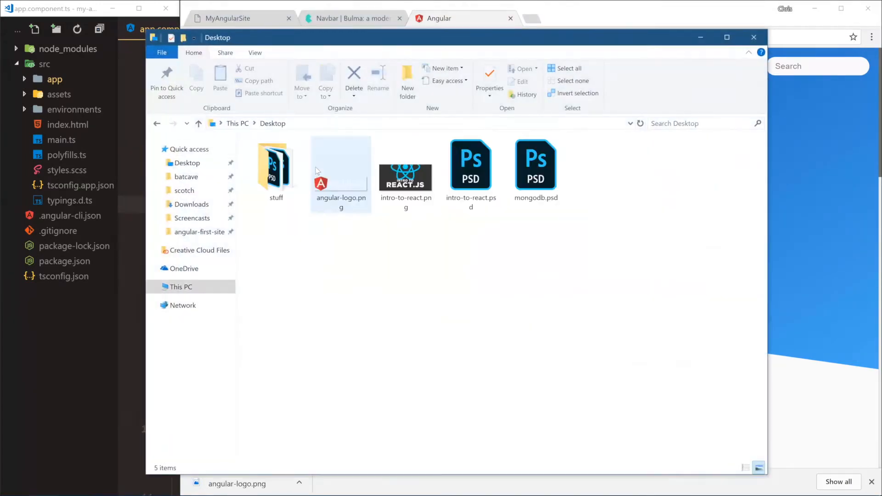
{"action": "left_click", "coordinate": [340, 176]}
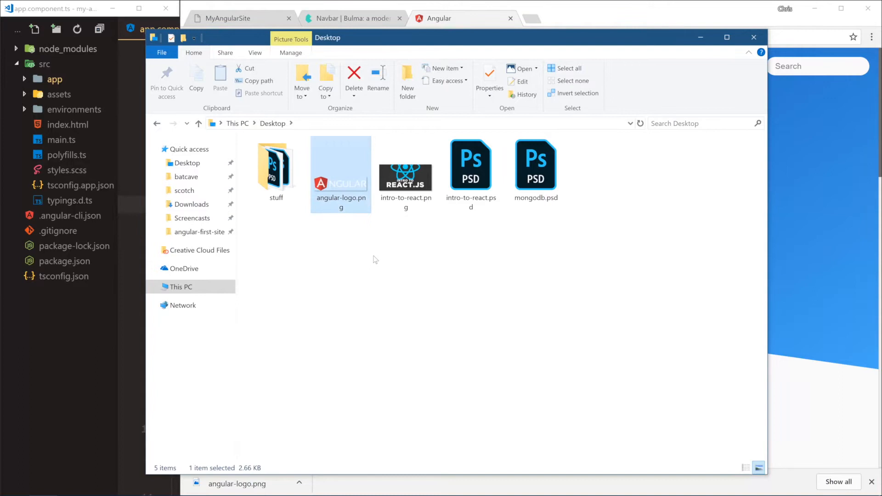
{"action": "key", "text": "ctrl+c"}
{"action": "left_click", "coordinate": [186, 177]}
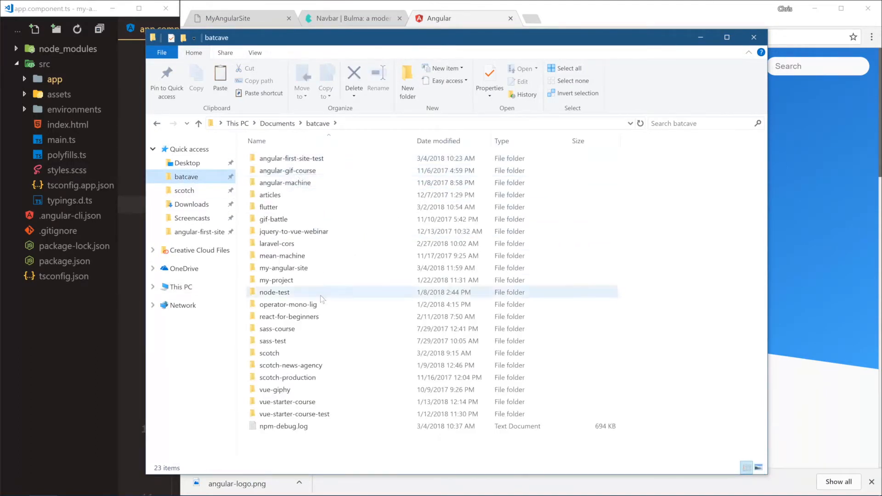
{"action": "double_click", "coordinate": [283, 267]}
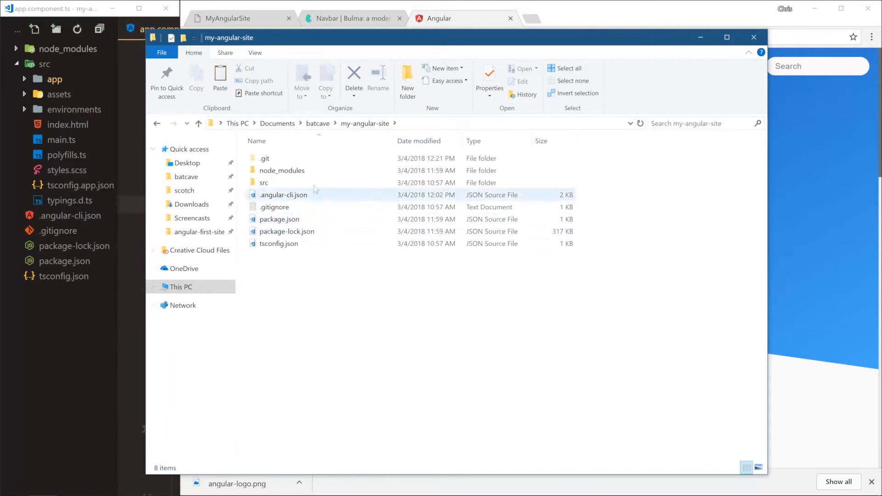
{"action": "left_click_drag", "start_coordinate": [356, 43], "coordinate": [368, 44]}
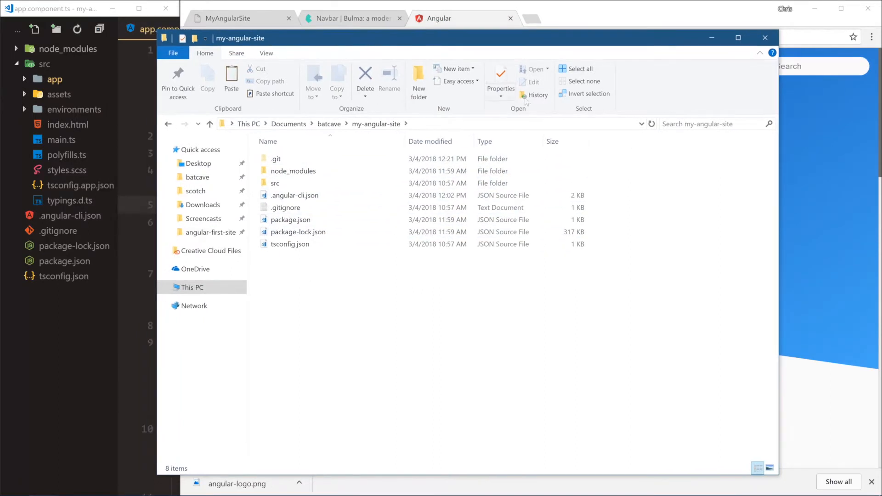
{"action": "left_click", "coordinate": [759, 54]}
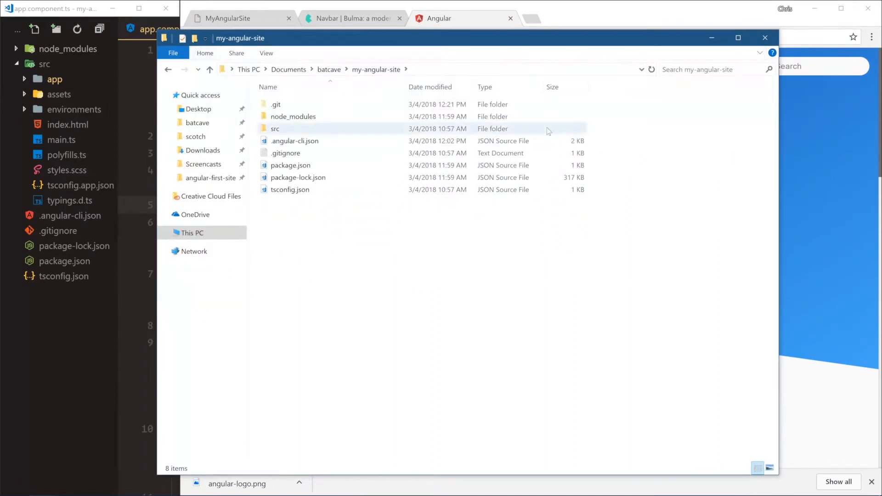
{"action": "double_click", "coordinate": [275, 128]}
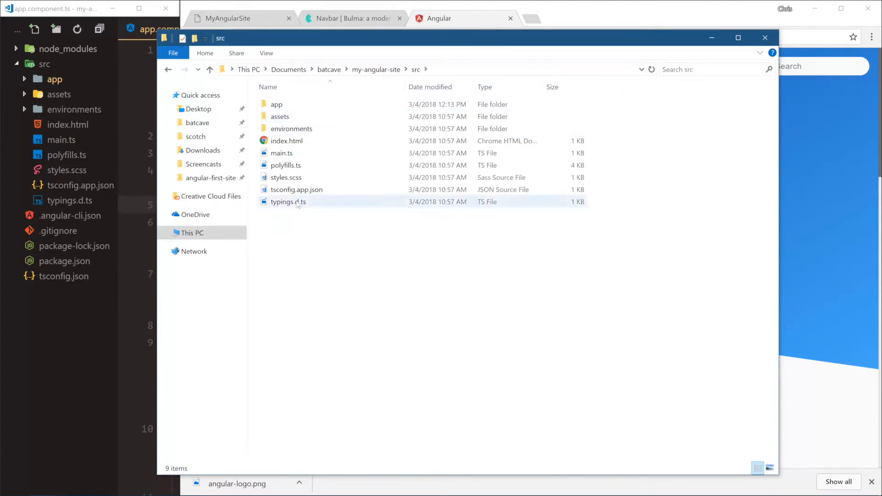
{"action": "double_click", "coordinate": [280, 117]}
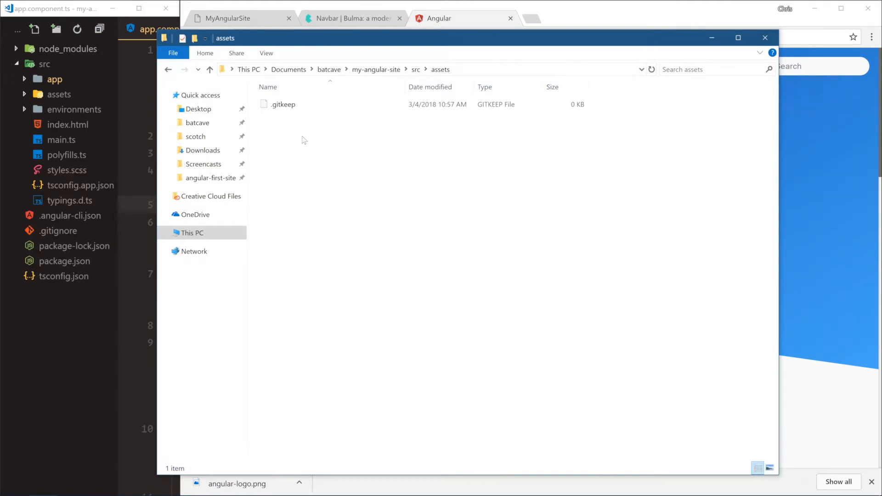
Create an img folder in assets, paste angular-logo.png into it, and close Explorer
{"action": "key", "text": "ctrl+shift+n"}
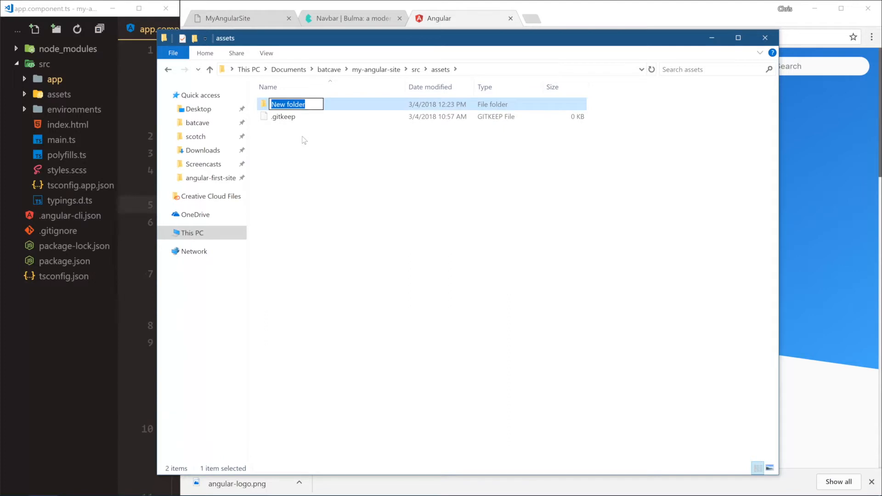
{"action": "type", "text": "img"}
{"action": "key", "text": "Return"}
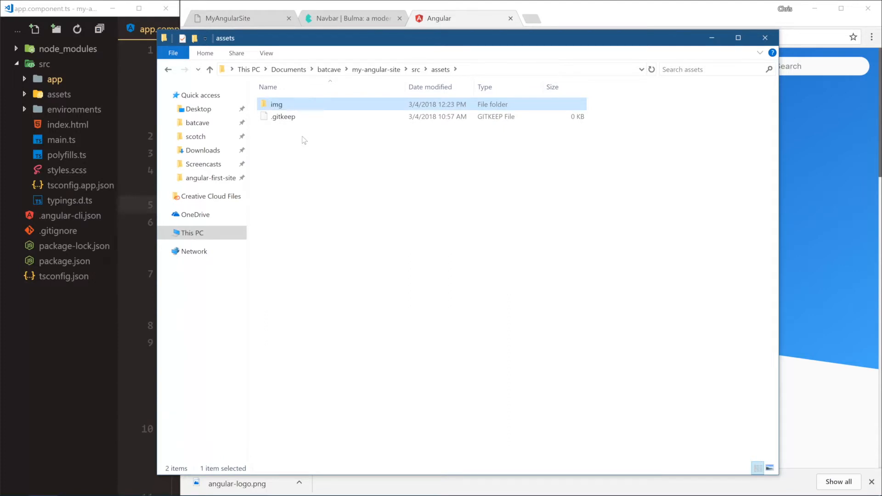
{"action": "key", "text": "Return"}
{"action": "key", "text": "ctrl+v"}
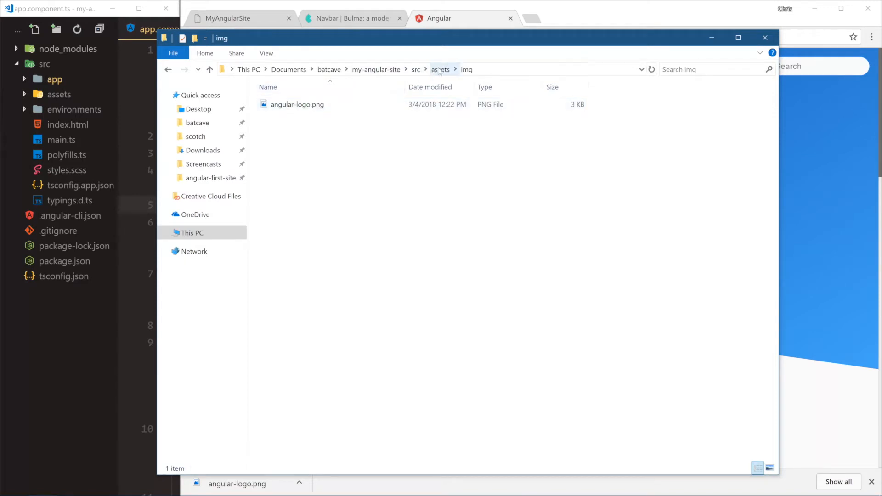
{"action": "left_click", "coordinate": [363, 105]}
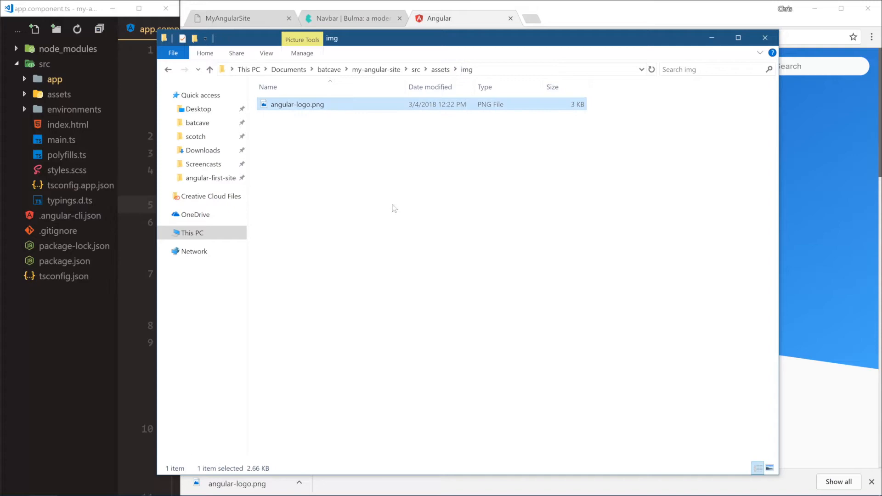
{"action": "left_click", "coordinate": [764, 38]}
{"action": "left_click_drag", "start_coordinate": [181, 134], "coordinate": [438, 134]}
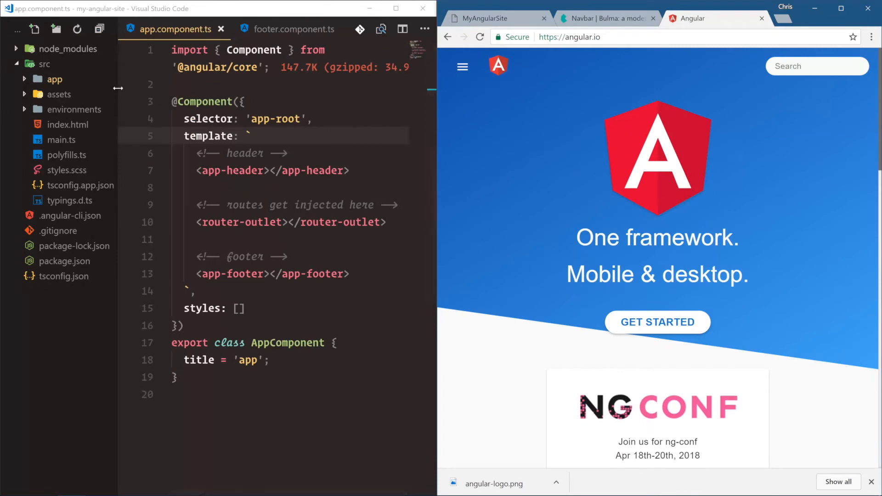
Expand src/assets/img to show angular-logo.png and bring the MyAngularSite page beside the editor
{"action": "left_click", "coordinate": [59, 94]}
{"action": "left_click", "coordinate": [62, 109]}
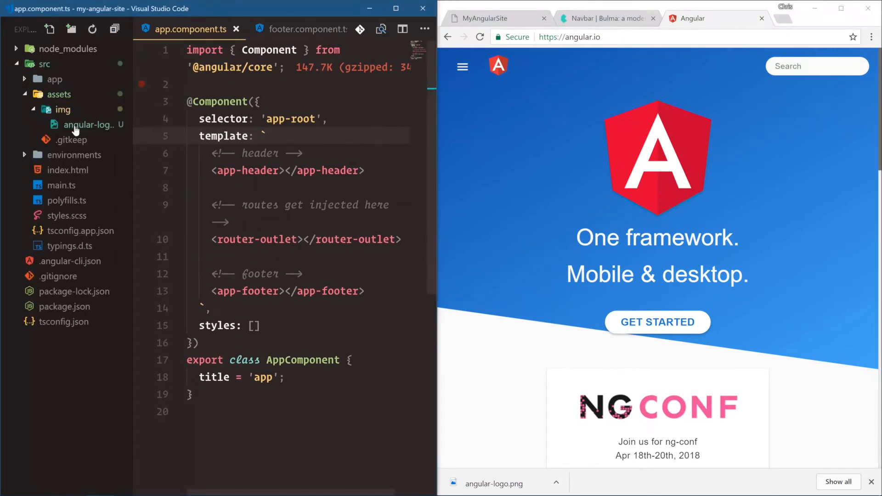
{"action": "left_click_drag", "start_coordinate": [437, 120], "coordinate": [559, 120]}
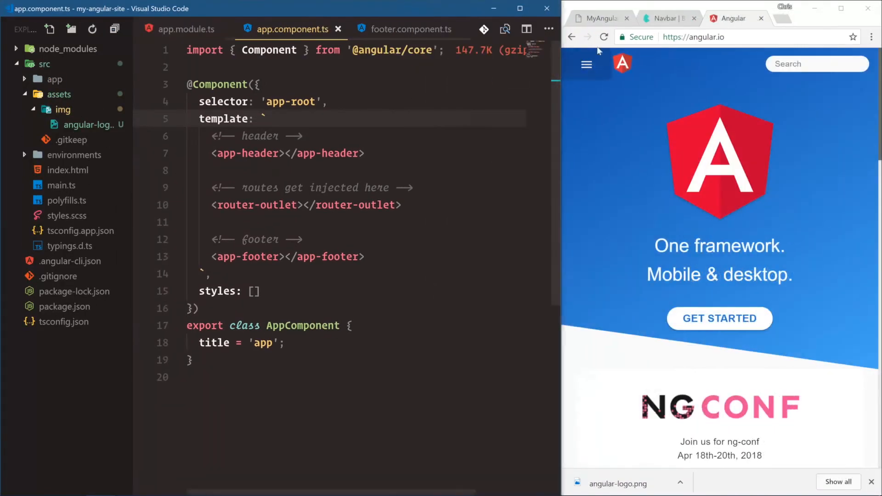
{"action": "left_click", "coordinate": [600, 18]}
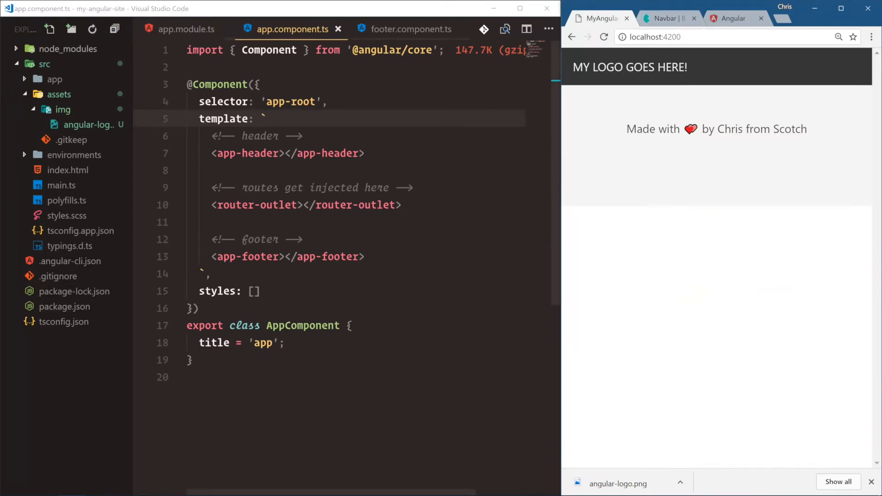
Open header.component.ts and select the 'MY LOGO GOES HERE!' placeholder text
{"action": "key", "text": "ctrl+p"}
{"action": "type", "text": "head"}
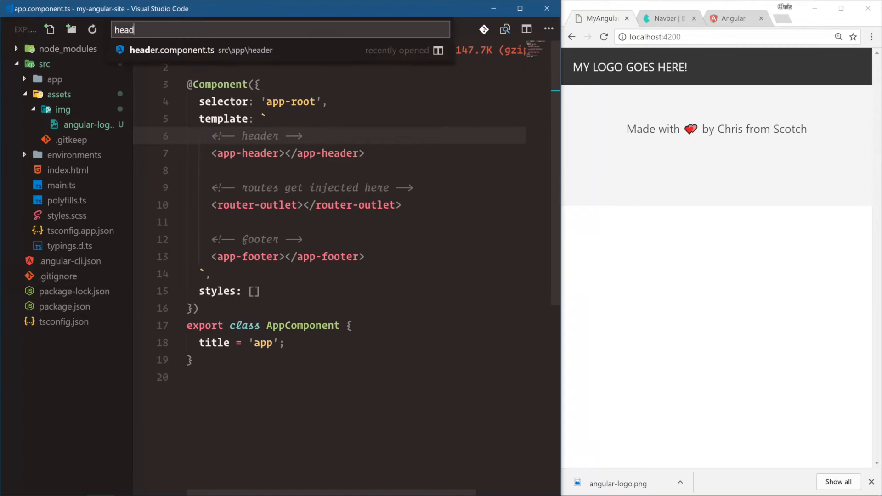
{"action": "key", "text": "Return"}
{"action": "key", "text": "Up"}
{"action": "key", "text": "Up"}
{"action": "key", "text": "Up"}
{"action": "key", "text": "End"}
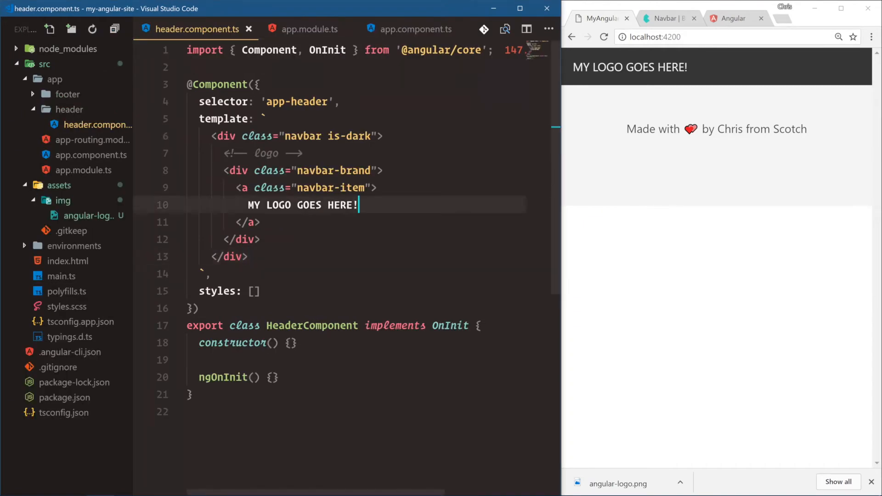
{"action": "key", "text": "ctrl+shift+Left"}
{"action": "key", "text": "ctrl+shift+Left"}
{"action": "key", "text": "ctrl+shift+Left"}
{"action": "key", "text": "ctrl+shift+Left"}
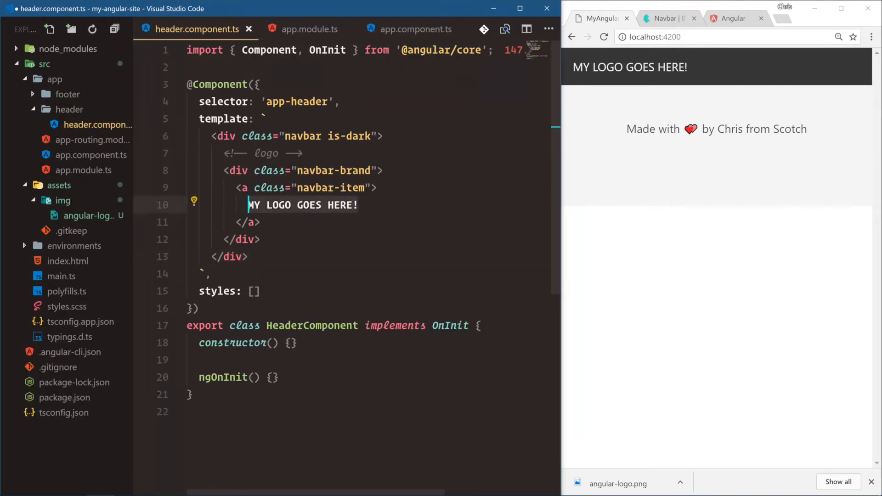
{"action": "type", "text": "<img "}
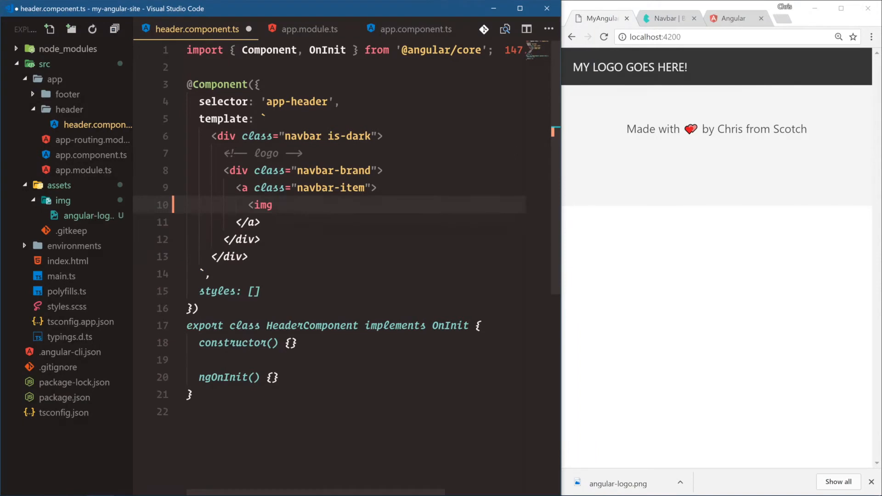
{"action": "type", "text": "src=\"\">"}
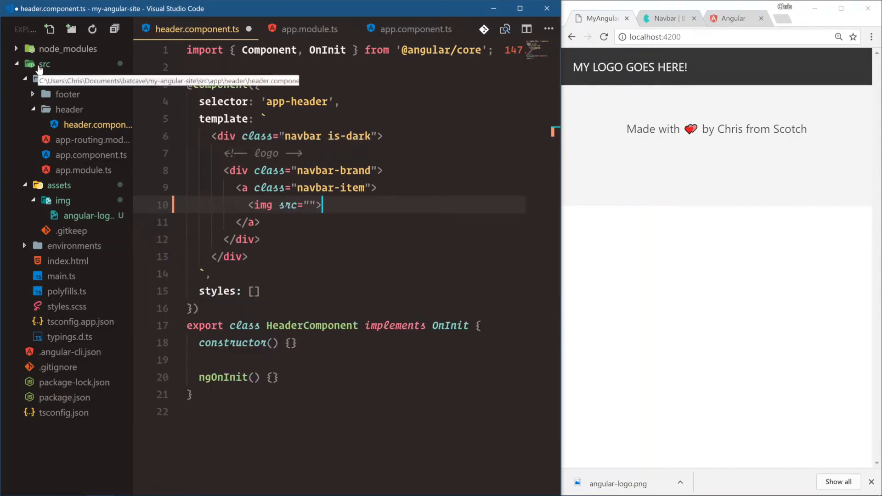
{"action": "mouse_move", "coordinate": [44, 64]}
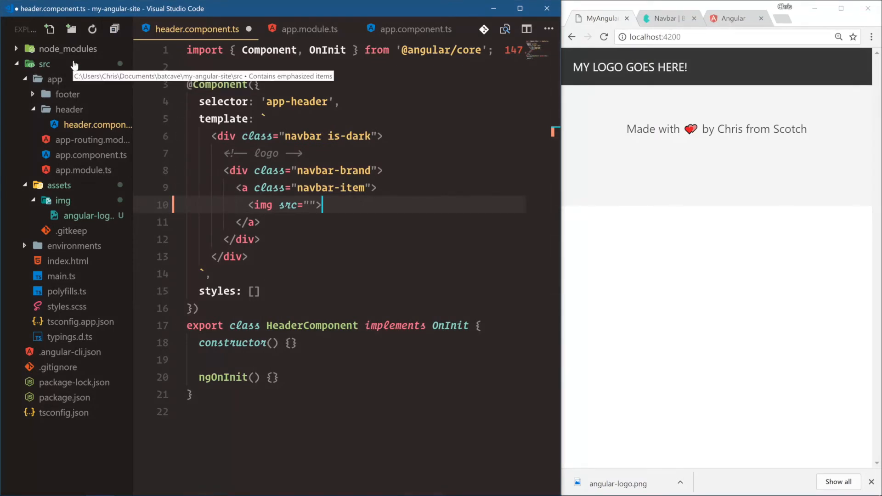
Replace it with <img src="assets/img/angular-logo.png"> and save so the site shows the logo
{"action": "left_click", "coordinate": [55, 79]}
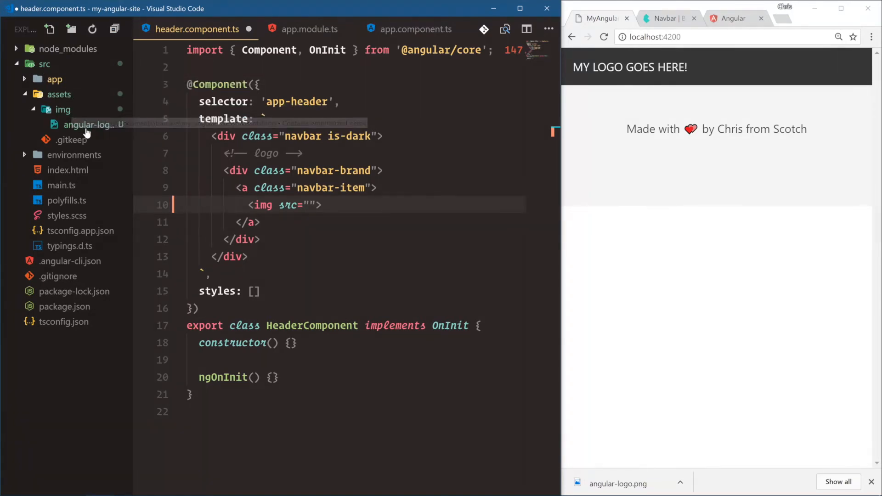
{"action": "type", "text": "assets"}
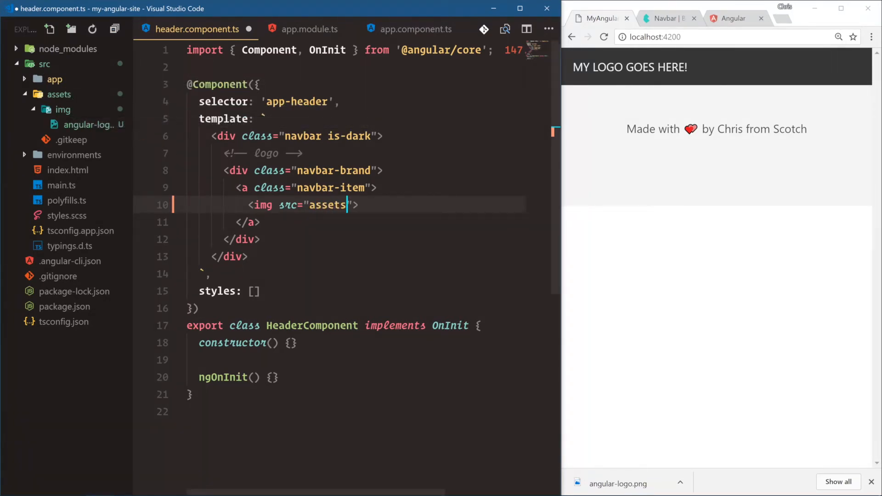
{"action": "type", "text": "/img/angul"}
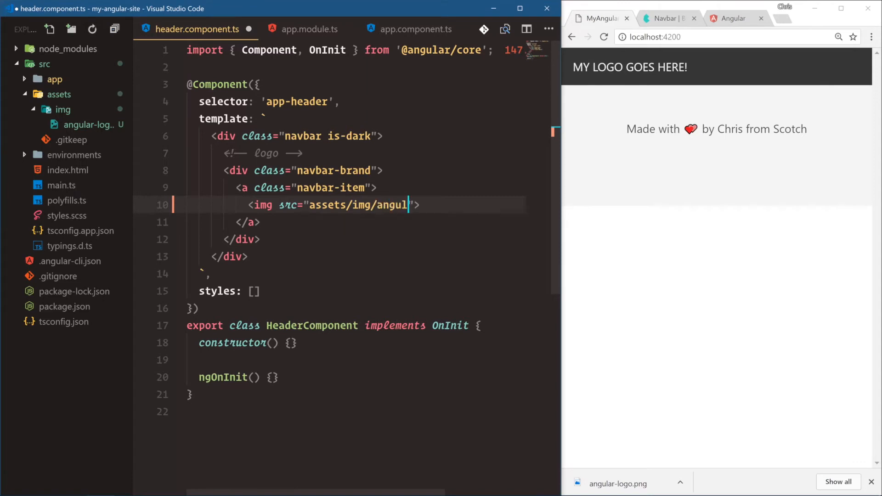
{"action": "type", "text": "ar-logo.png"}
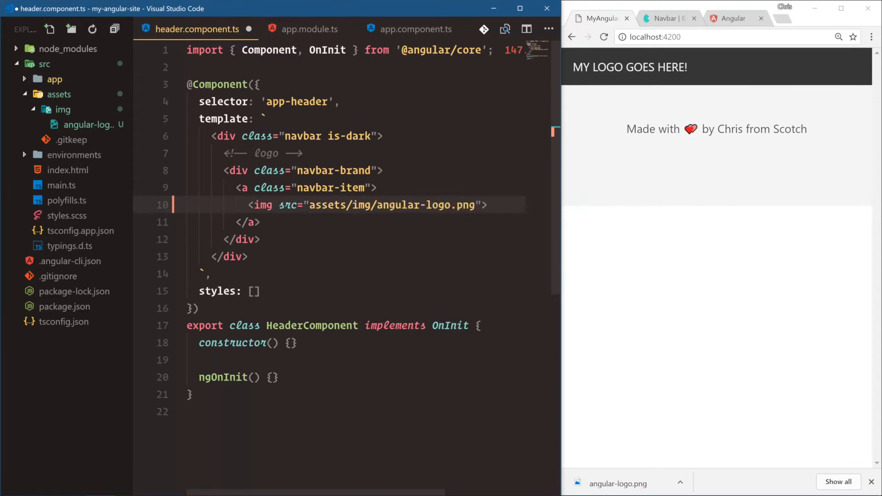
{"action": "key", "text": "ctrl+s"}
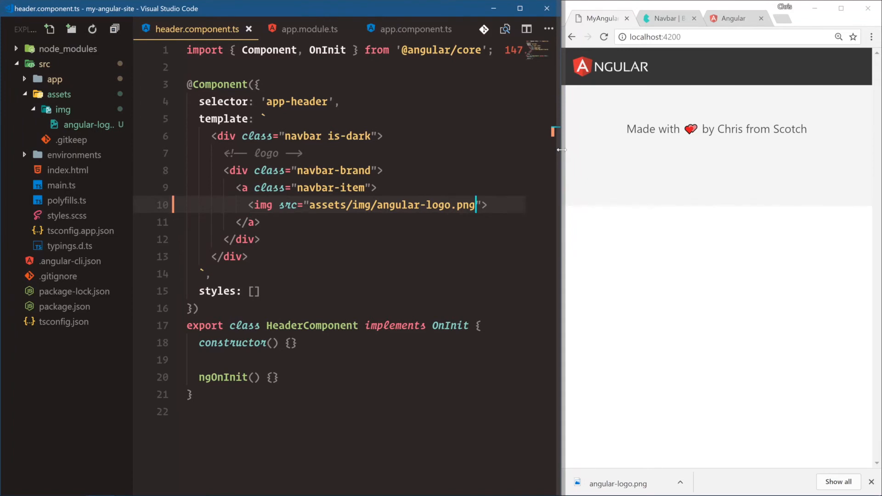
{"action": "left_click", "coordinate": [59, 95]}
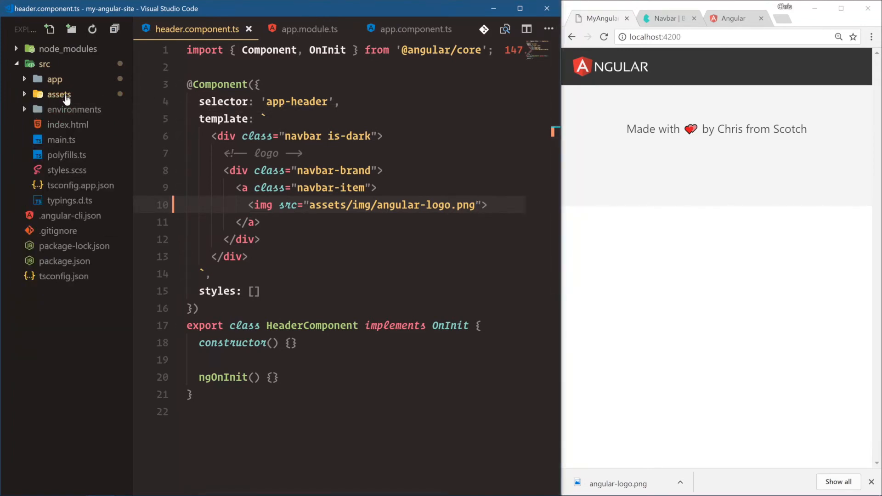
{"action": "left_click", "coordinate": [567, 168]}
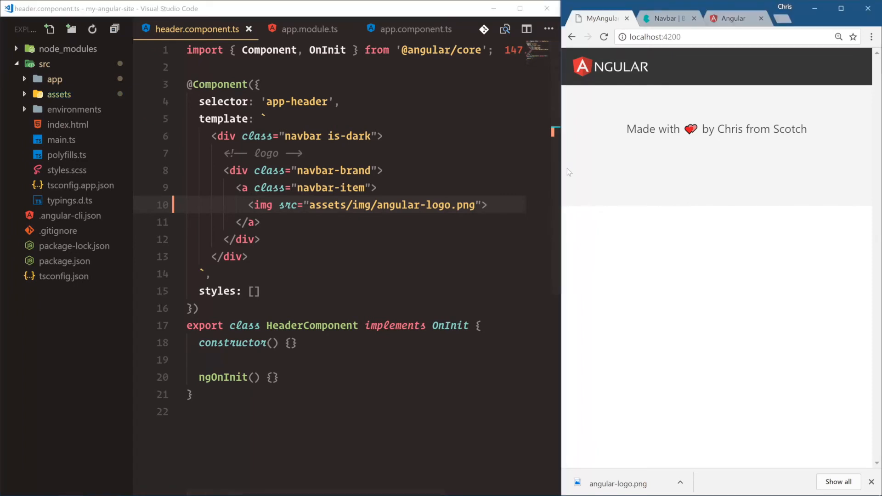
In the integrated terminal, switch to the bash session and stop the running ng serve
{"action": "left_click_drag", "start_coordinate": [567, 168], "coordinate": [686, 168]}
{"action": "key", "text": "ctrl+grave"}
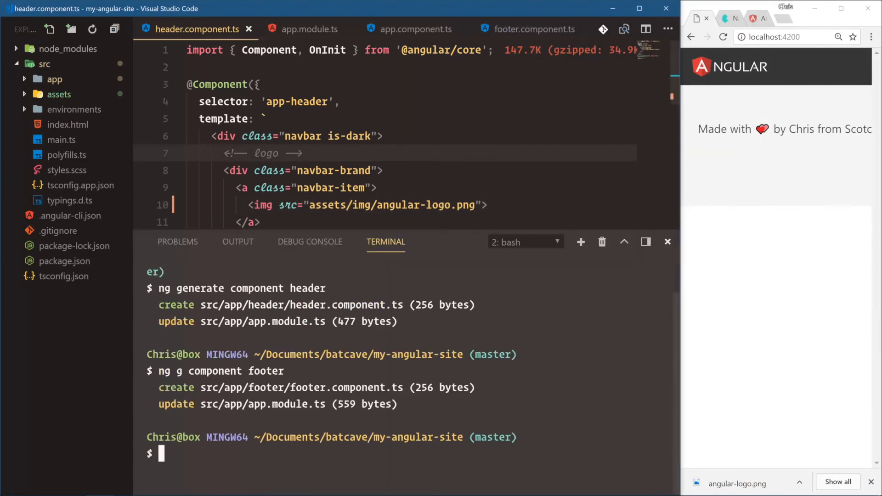
{"action": "left_click", "coordinate": [524, 242]}
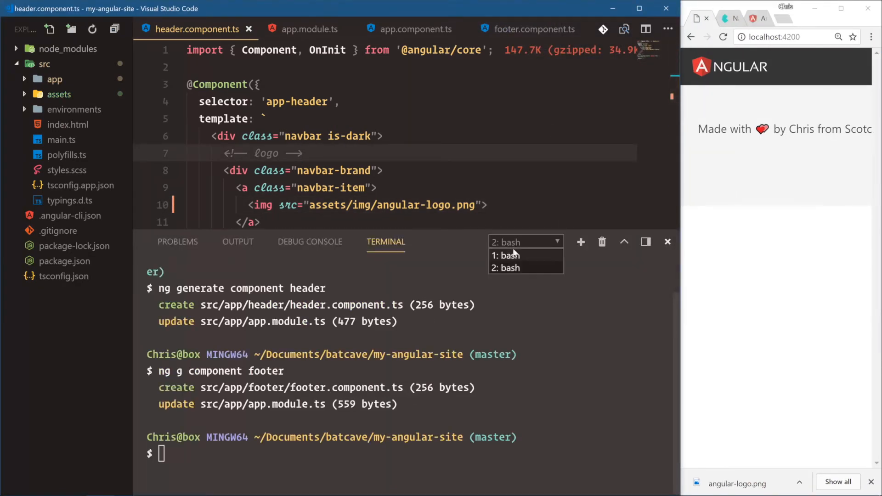
{"action": "left_click", "coordinate": [513, 251]}
{"action": "key", "text": "ctrl+c"}
{"action": "key", "text": "Return"}
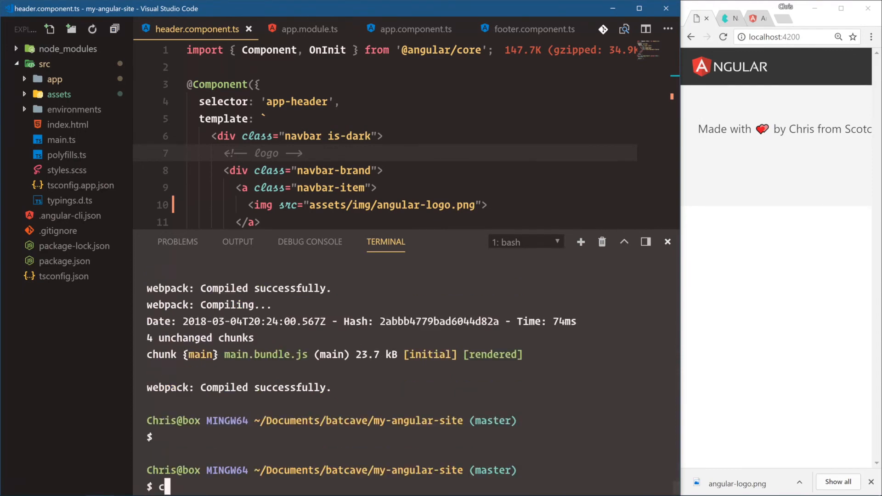
{"action": "type", "text": "clear"}
Clear the terminal and run ng build --prod to produce the dist folder
{"action": "key", "text": "Return"}
{"action": "type", "text": "ng build --"}
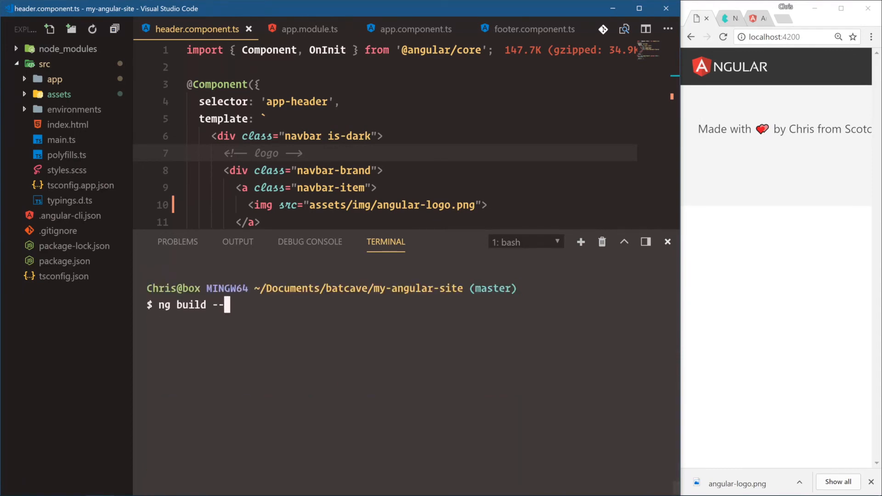
{"action": "type", "text": "prod"}
{"action": "key", "text": "Return"}
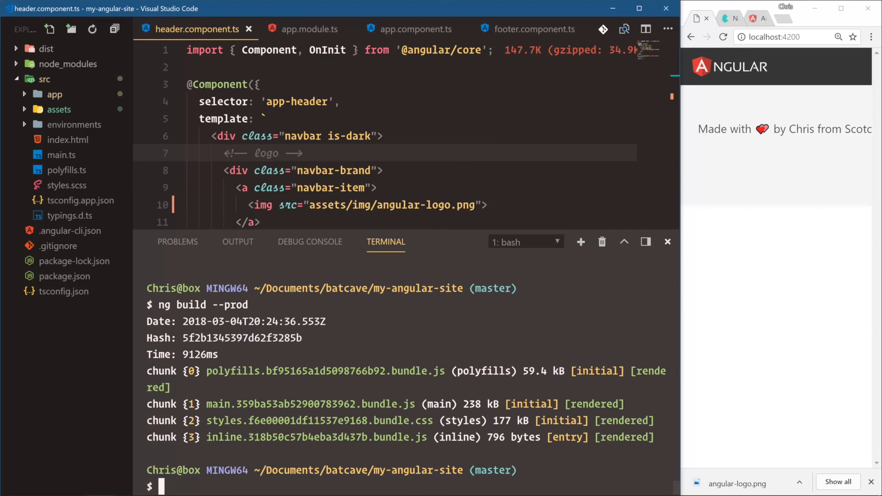
Expand dist and its assets to confirm img/angular-logo.png shipped, then hide the terminal
{"action": "left_click_drag", "start_coordinate": [134, 155], "coordinate": [181, 157]}
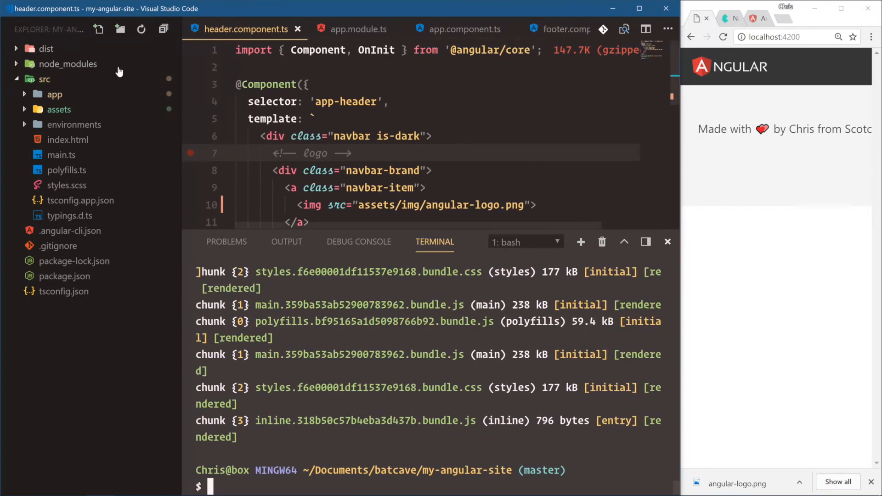
{"action": "left_click", "coordinate": [46, 49]}
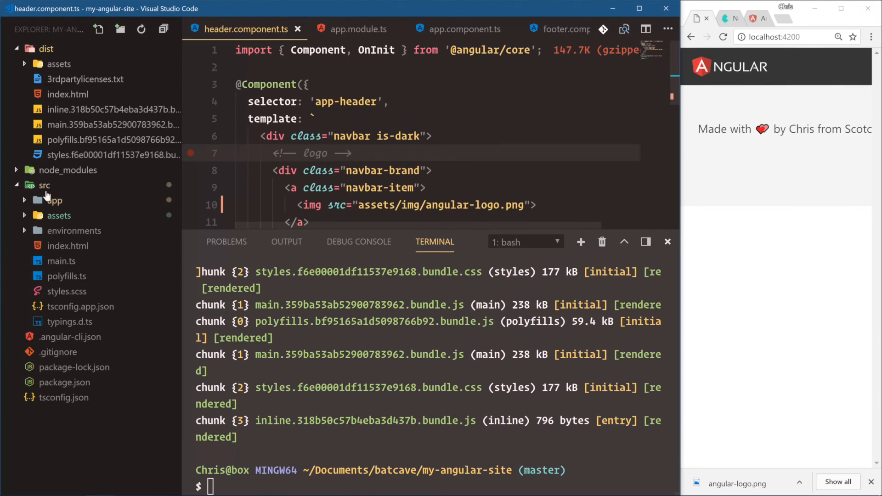
{"action": "left_click", "coordinate": [59, 64]}
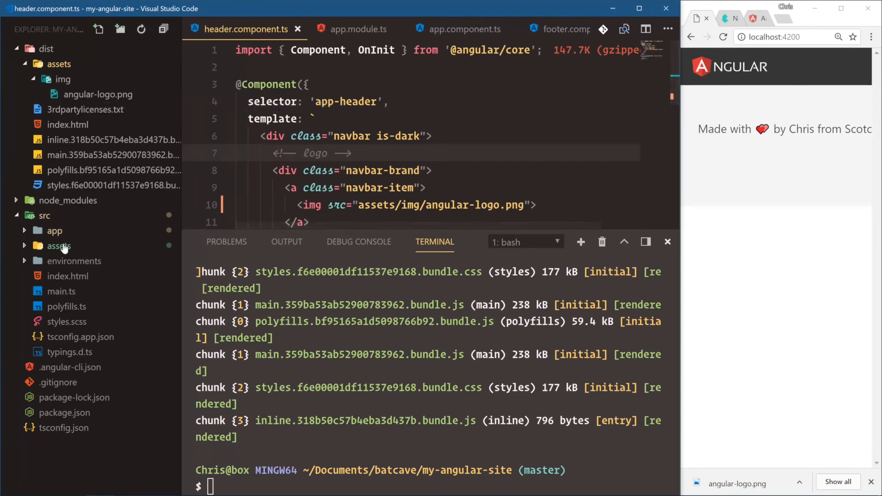
{"action": "left_click", "coordinate": [59, 64]}
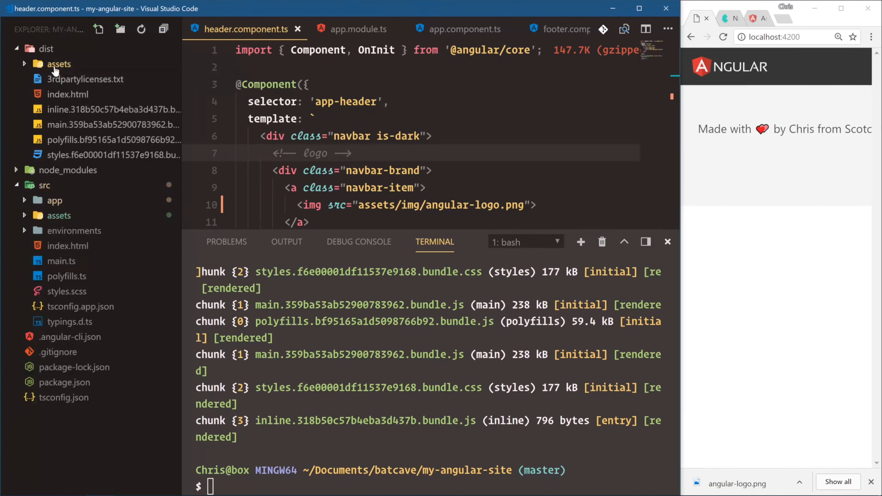
{"action": "left_click", "coordinate": [275, 136]}
{"action": "key", "text": "ctrl+grave"}
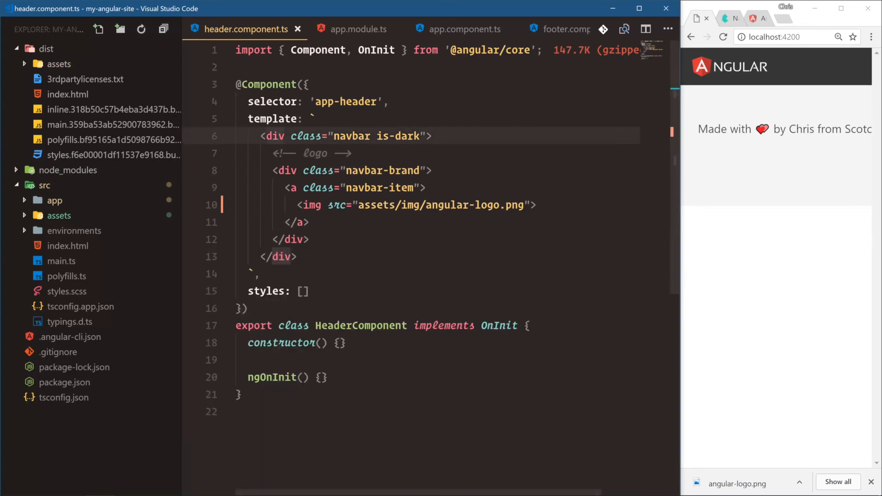